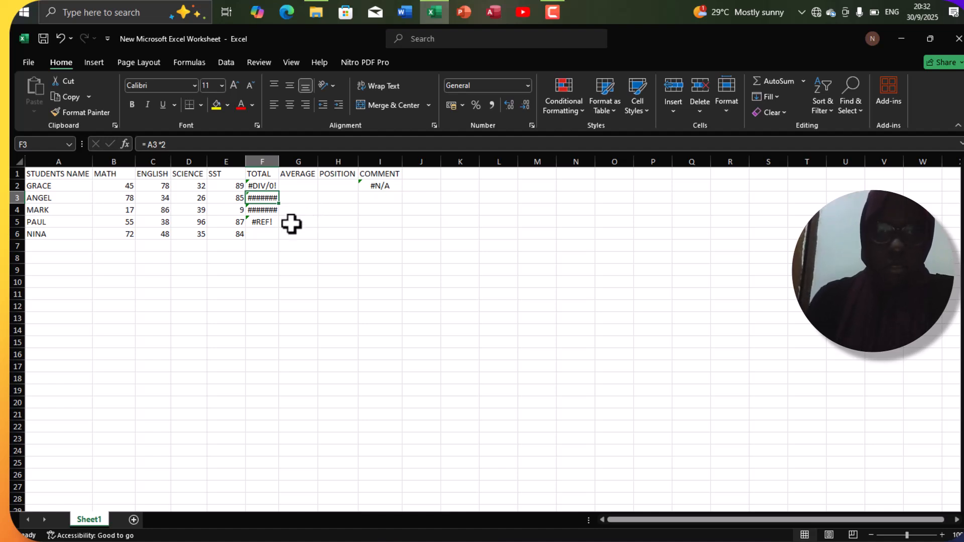
Check the formulas in F4 and F3, and widen the TOTAL column enough to fit its full cell contents.
{"action": "left_click", "coordinate": [259, 210]}
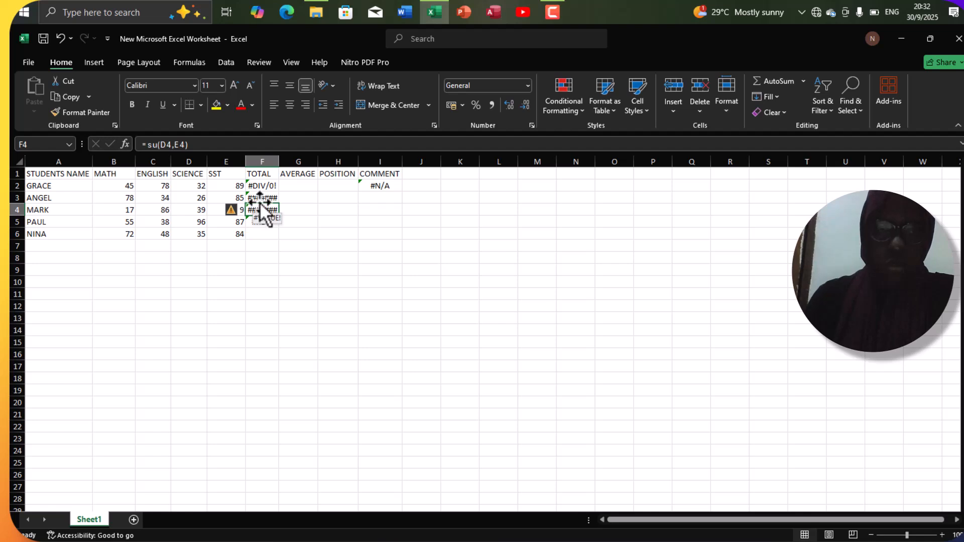
{"action": "left_click", "coordinate": [260, 199]}
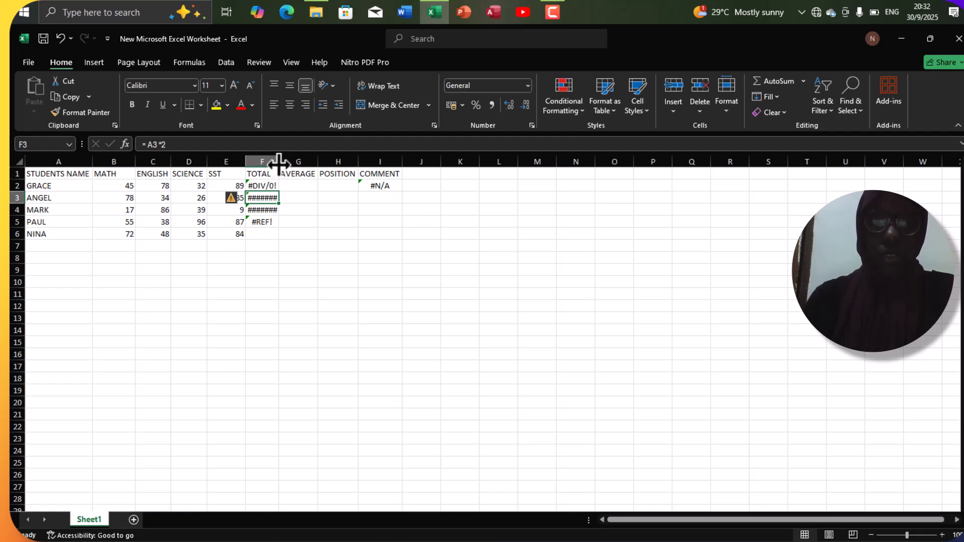
{"action": "left_click_drag", "start_coordinate": [278, 163], "coordinate": [293, 163]}
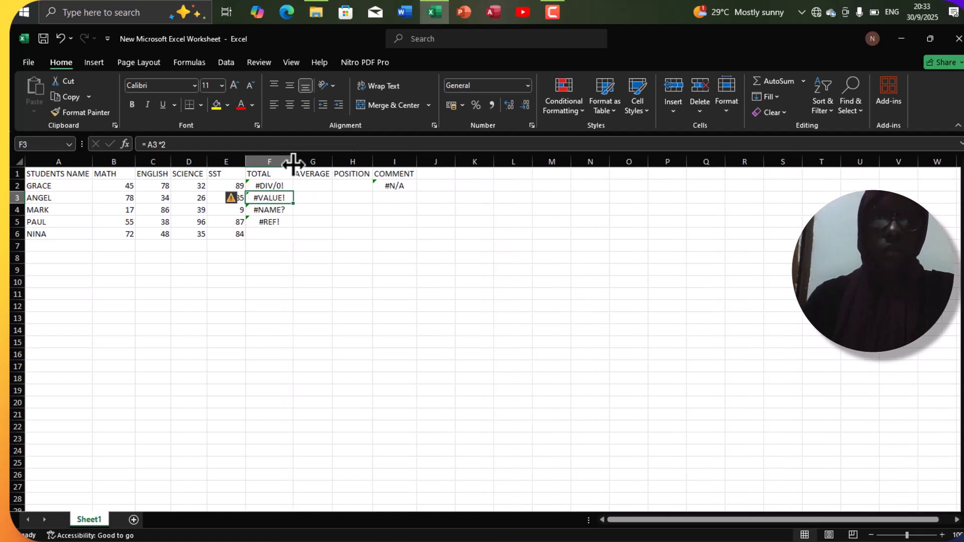
Correct the division formula in F2 to =E2/2.
{"action": "left_click", "coordinate": [277, 186]}
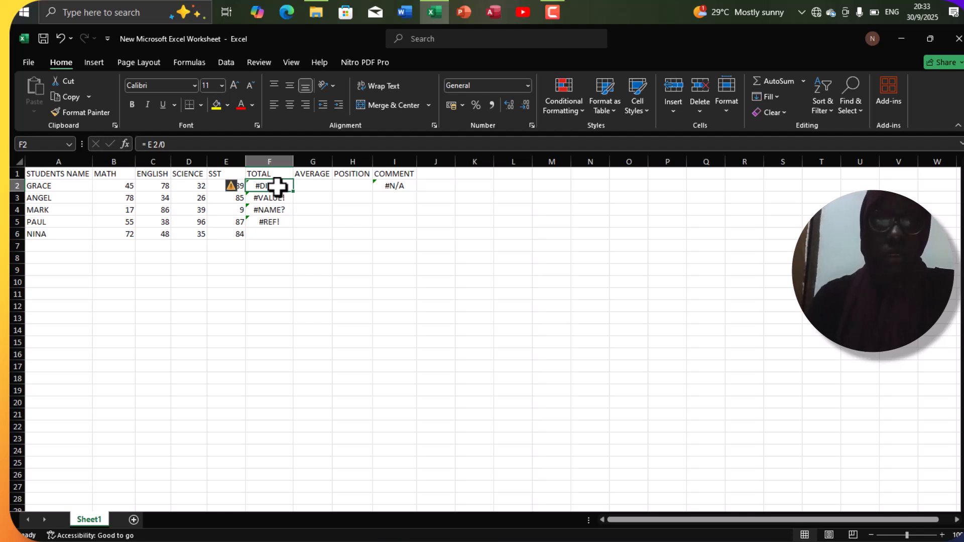
{"action": "left_click", "coordinate": [166, 145]}
{"action": "key", "text": "BackSpace"}
{"action": "type", "text": "2"}
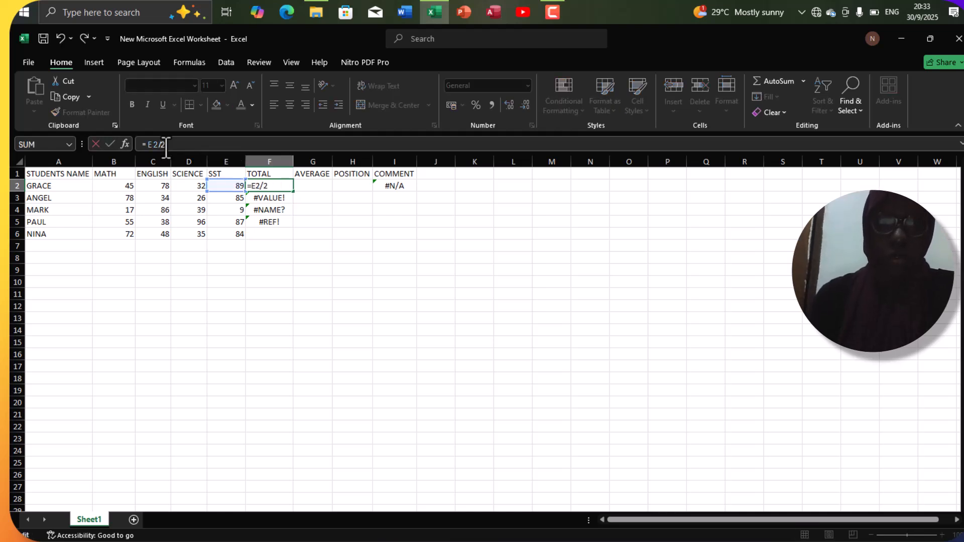
{"action": "key", "text": "Return"}
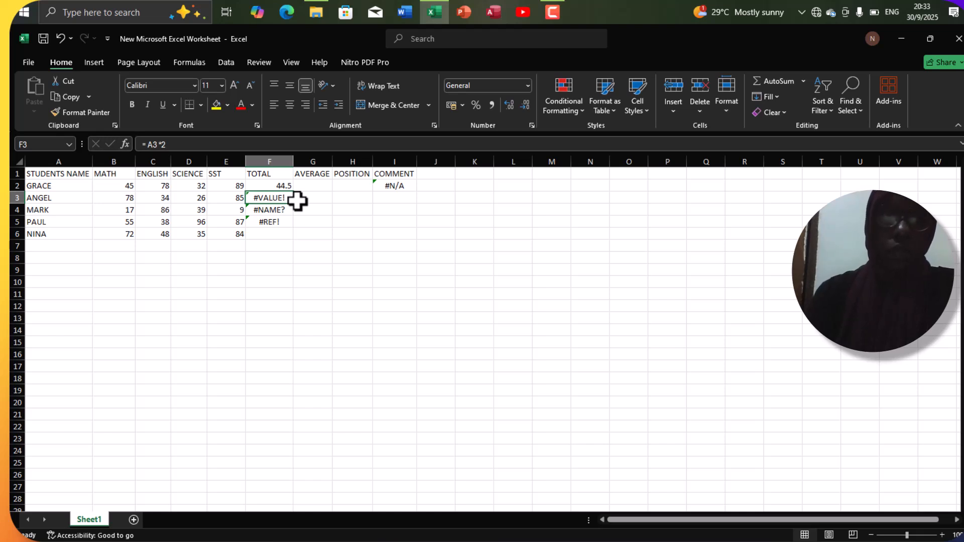
Correct the formula in F3 to =B3*2 so that it multiplies the MATH mark instead of the text in column A.
{"action": "mouse_move", "coordinate": [285, 198]}
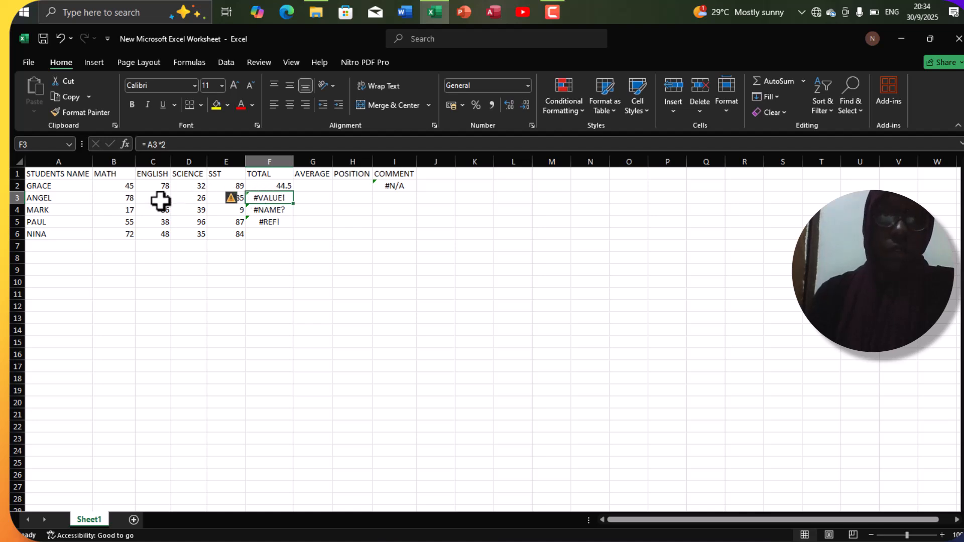
{"action": "left_click", "coordinate": [129, 198]}
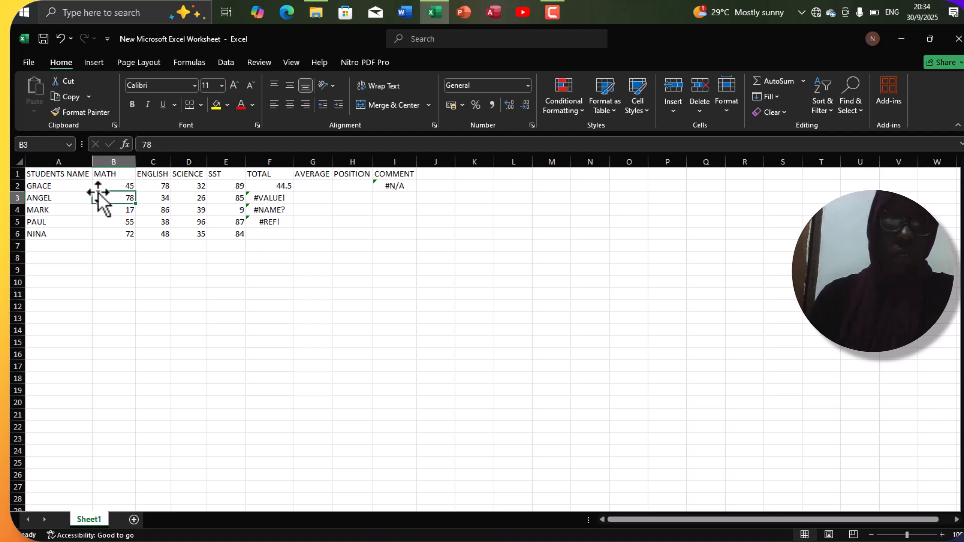
{"action": "left_click", "coordinate": [72, 198]}
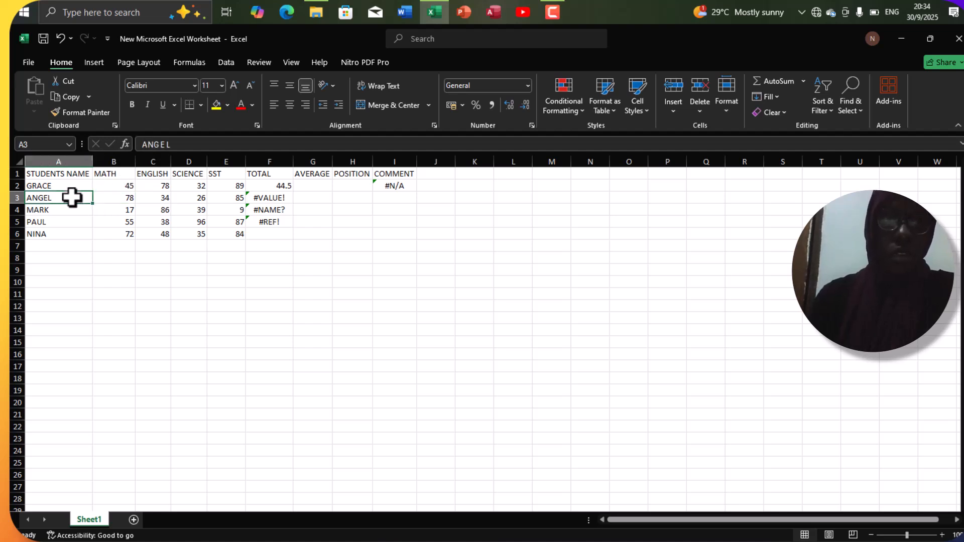
{"action": "left_click", "coordinate": [261, 210]}
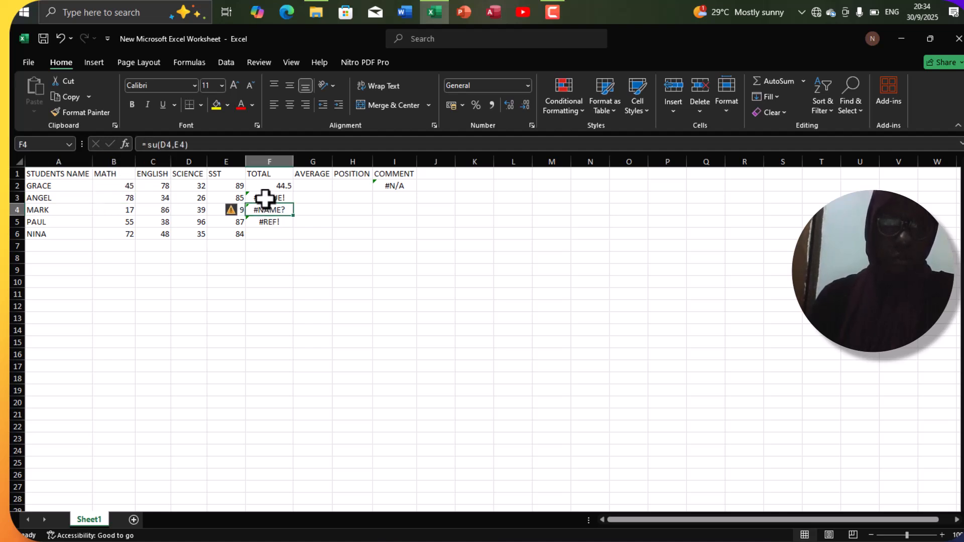
{"action": "left_click", "coordinate": [265, 198]}
{"action": "left_click", "coordinate": [156, 145]}
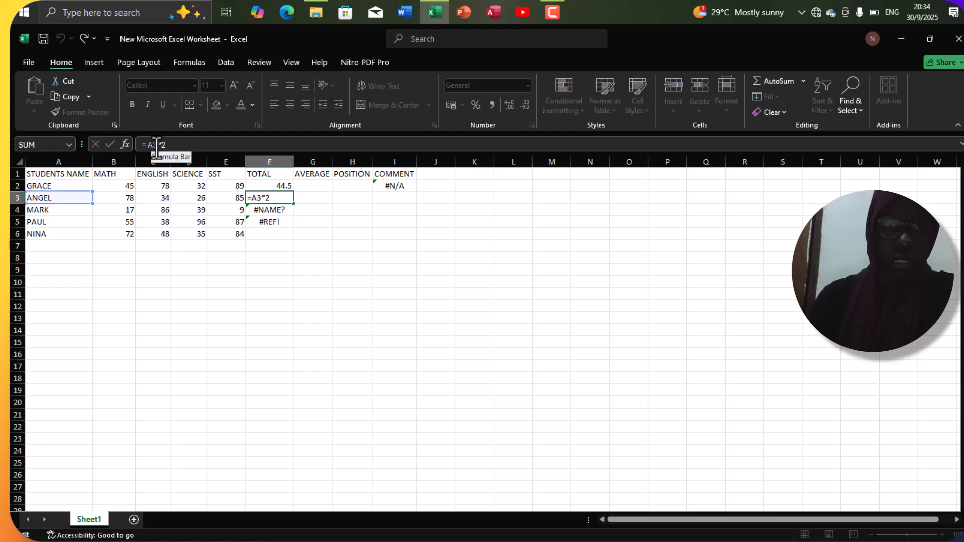
{"action": "key", "text": "BackSpace"}
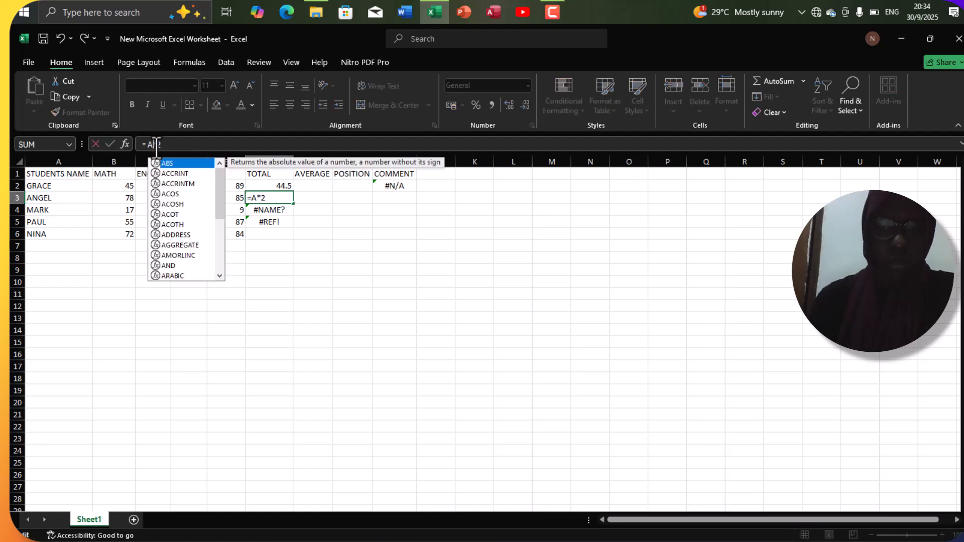
{"action": "key", "text": "BackSpace"}
{"action": "type", "text": "B3"}
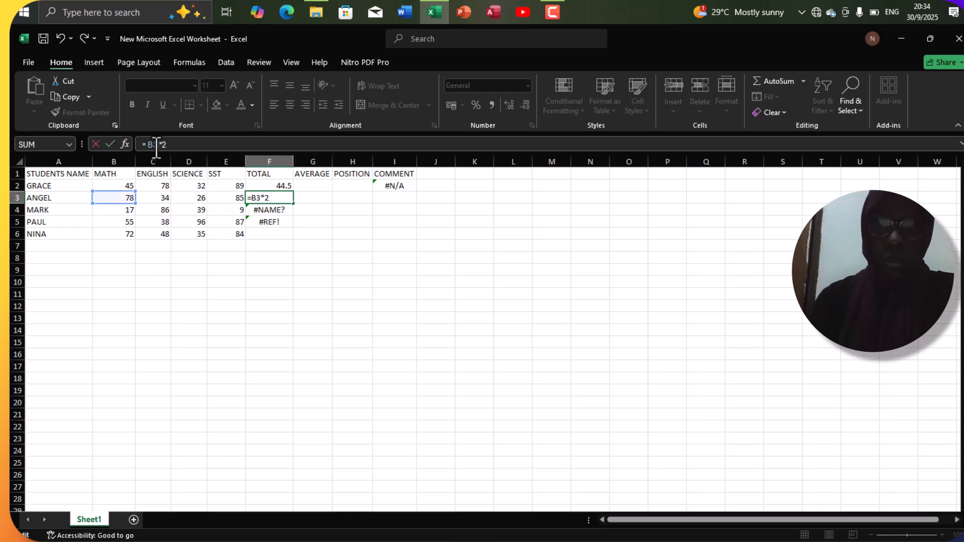
{"action": "key", "text": "Return"}
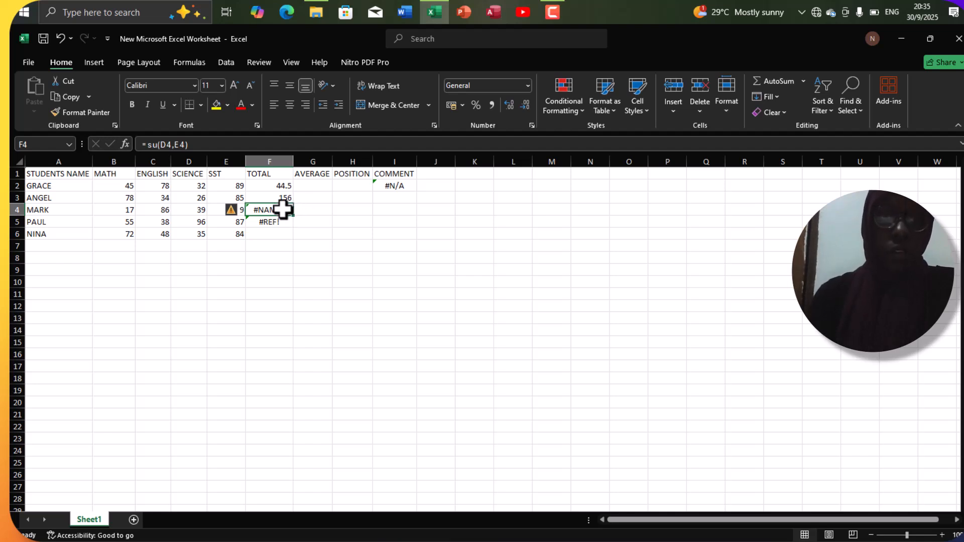
Correct the misspelled function in F4 so that the formula reads =SUM(D4,E4).
{"action": "left_click", "coordinate": [158, 145]}
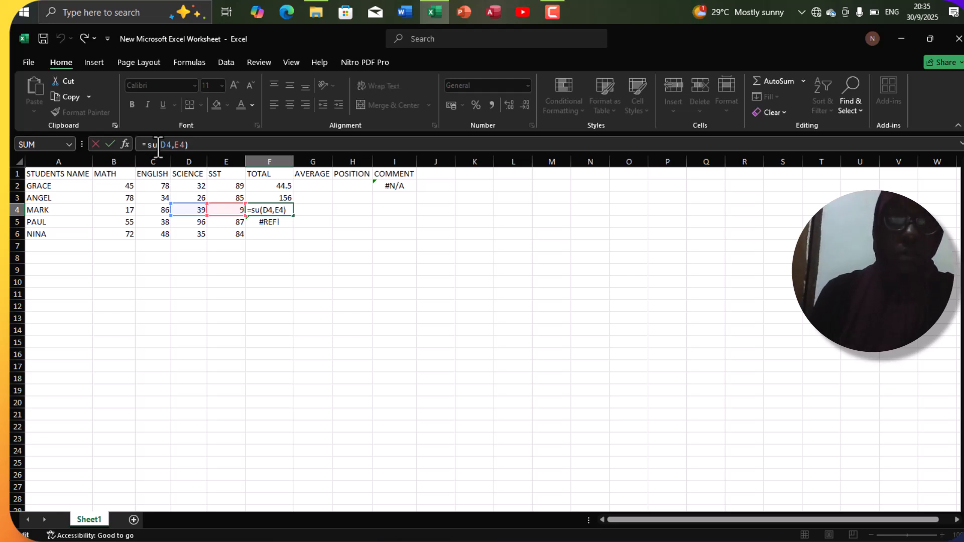
{"action": "key", "text": "BackSpace"}
{"action": "key", "text": "BackSpace"}
{"action": "type", "text": "SUM"}
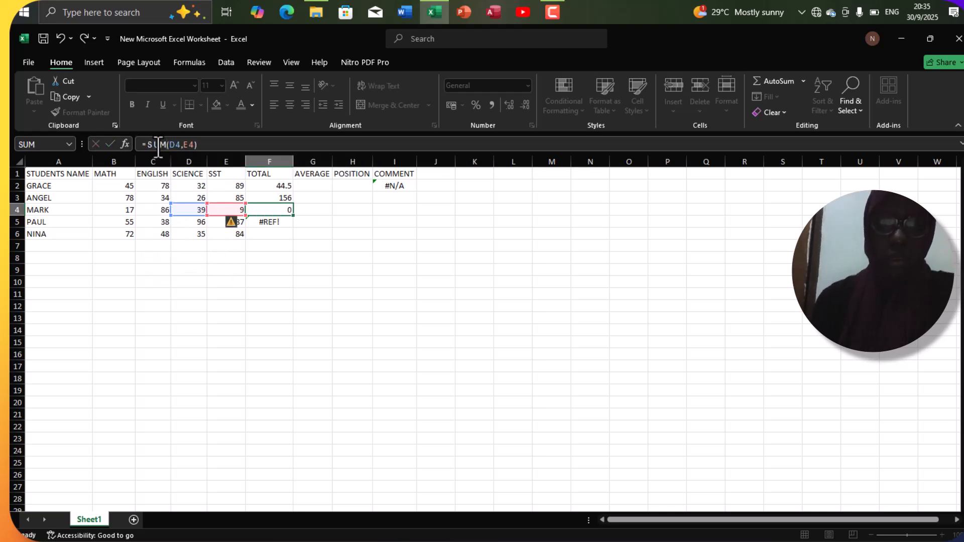
{"action": "key", "text": "Return"}
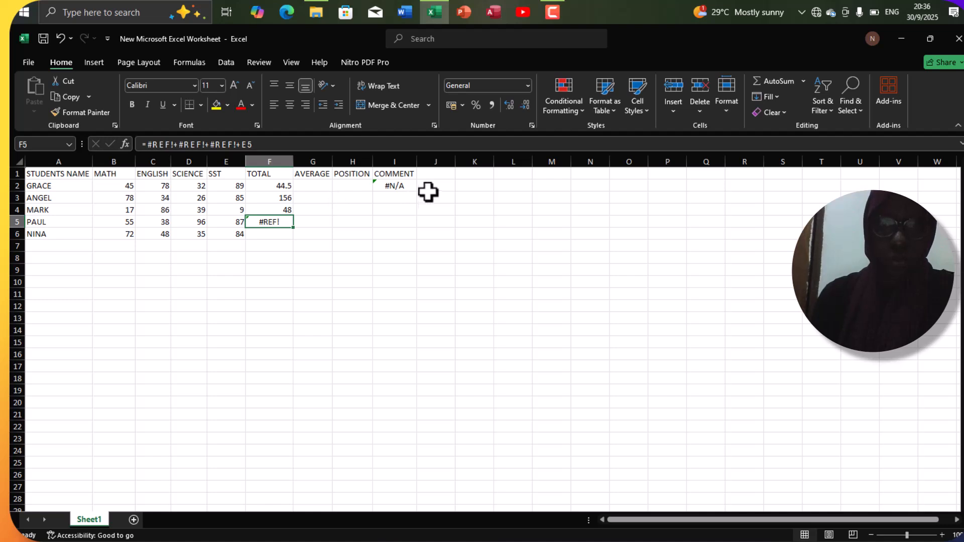
Enter the value 67 in each of the cells J2, J3 and J4.
{"action": "left_click", "coordinate": [238, 221]}
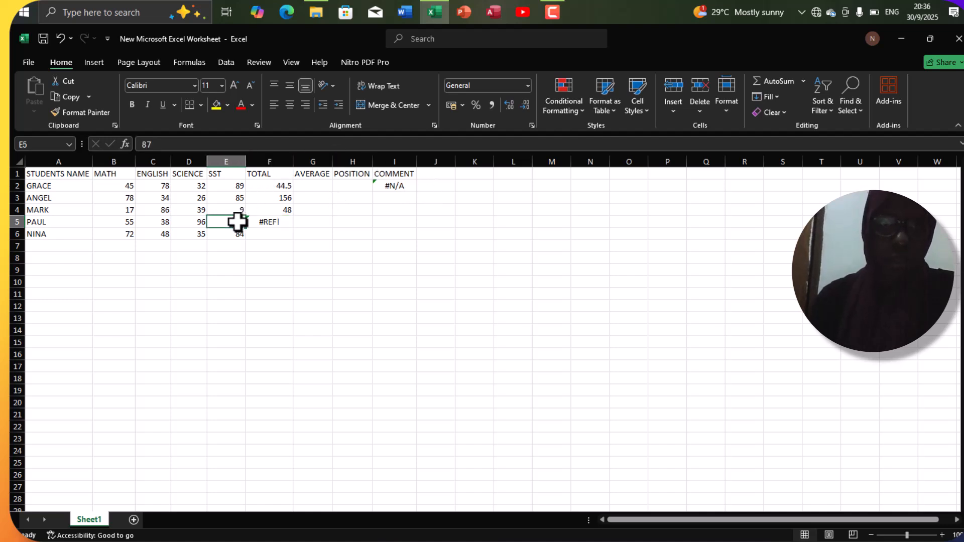
{"action": "left_click", "coordinate": [431, 174]}
{"action": "left_click", "coordinate": [438, 187]}
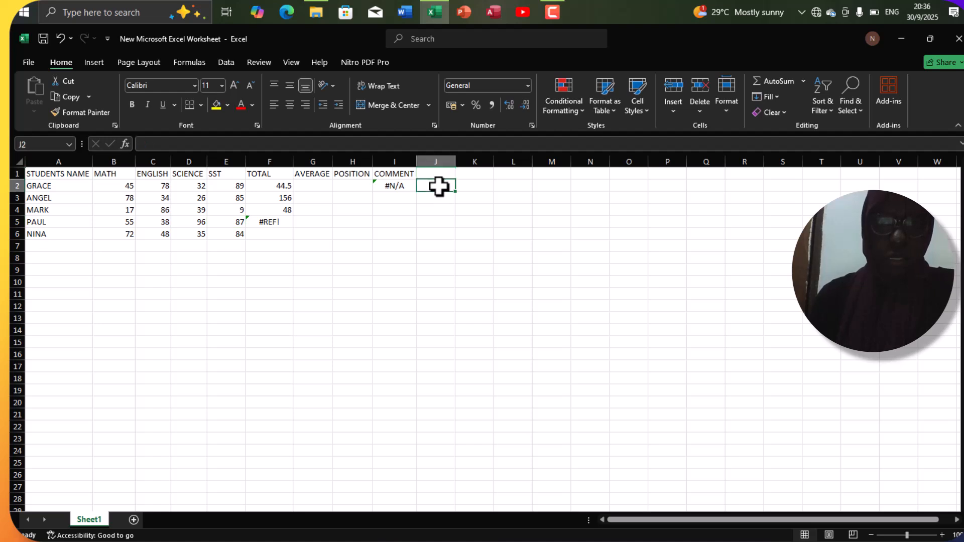
{"action": "type", "text": "67"}
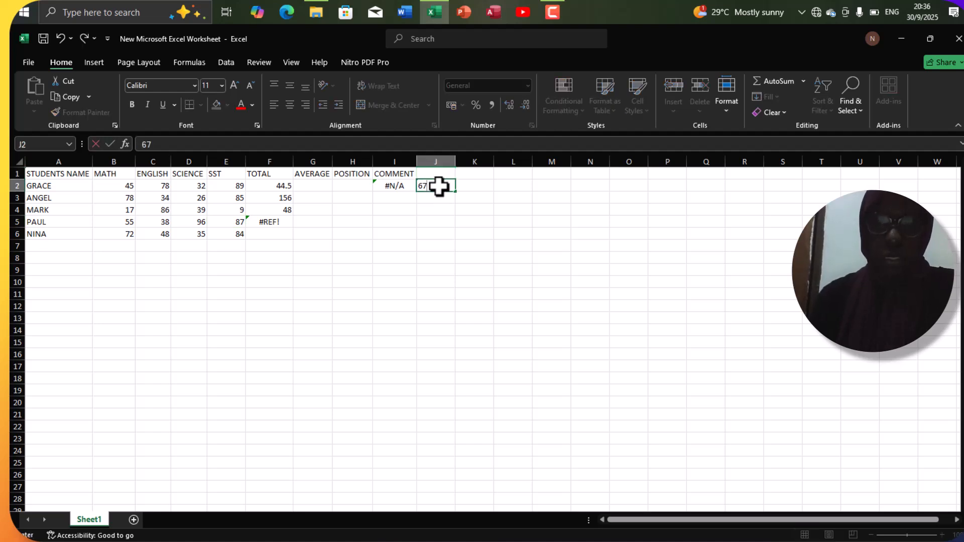
{"action": "key", "text": "Return"}
{"action": "type", "text": "67"}
{"action": "key", "text": "Return"}
{"action": "type", "text": "67"}
{"action": "key", "text": "Return"}
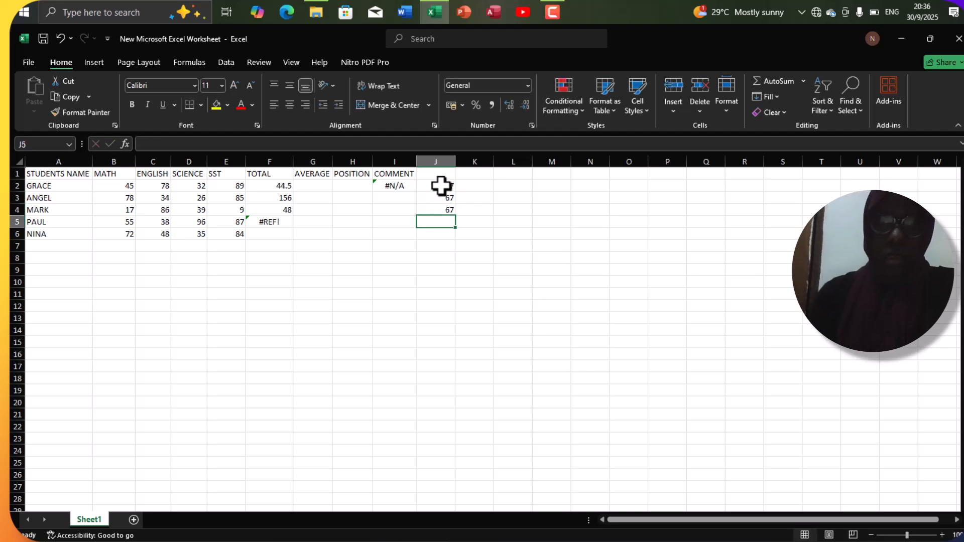
Enter the formula =J2+J3+J4+E6 in F6 of the TOTAL column.
{"action": "left_click", "coordinate": [445, 189]}
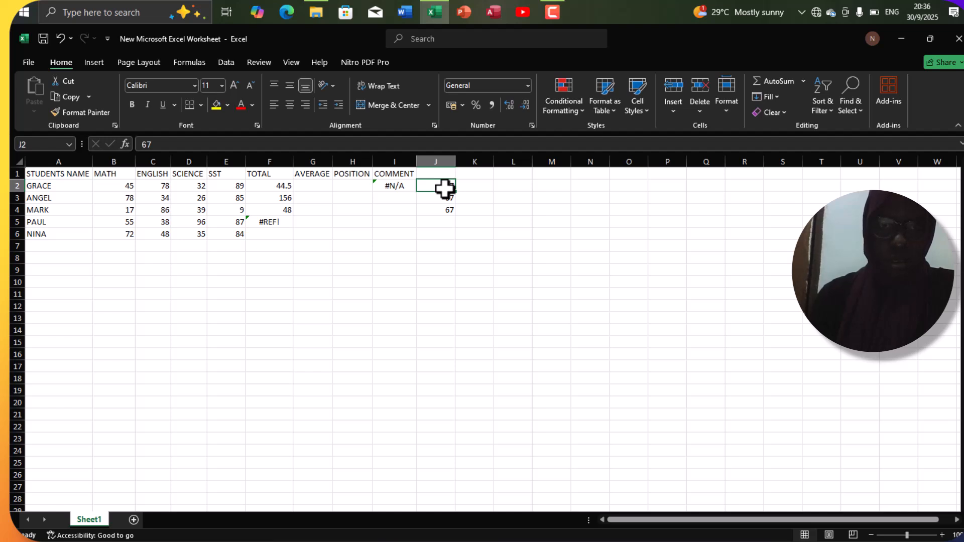
{"action": "left_click", "coordinate": [272, 234]}
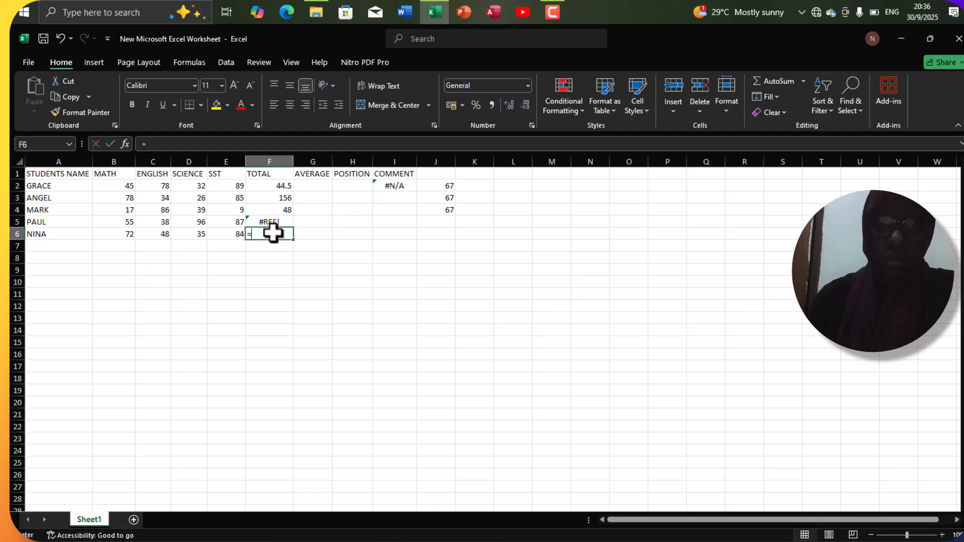
{"action": "type", "text": "="}
{"action": "left_click", "coordinate": [453, 188]}
{"action": "type", "text": "+"}
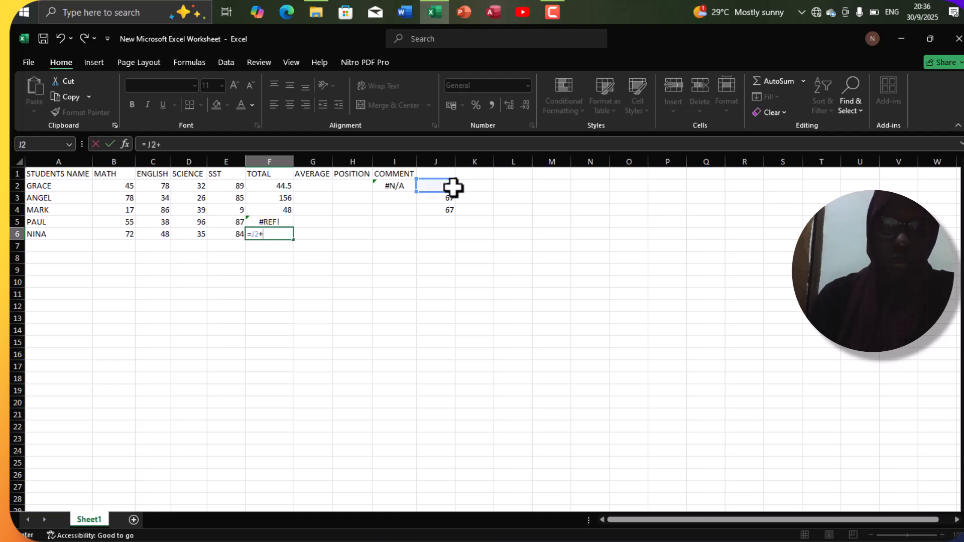
{"action": "left_click", "coordinate": [447, 199]}
{"action": "type", "text": "+"}
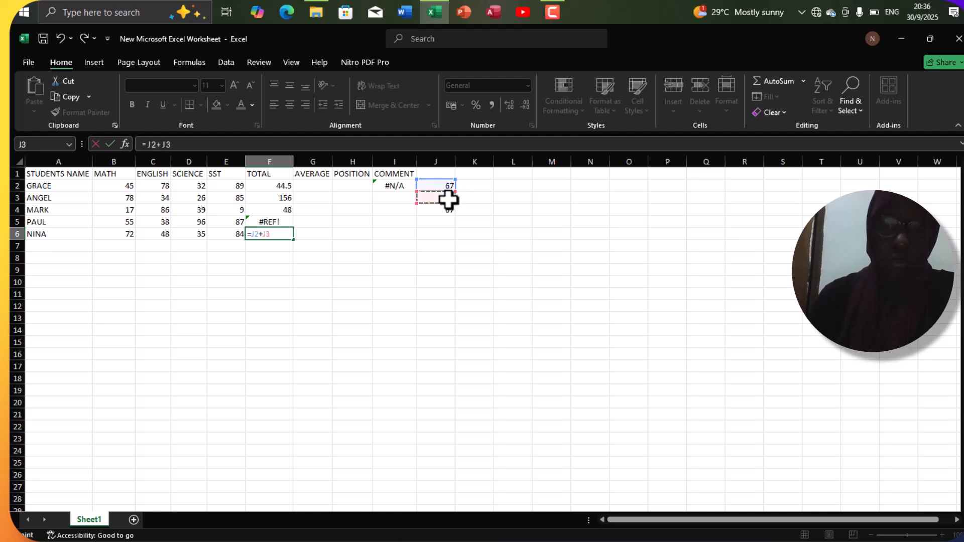
{"action": "left_click", "coordinate": [446, 209]}
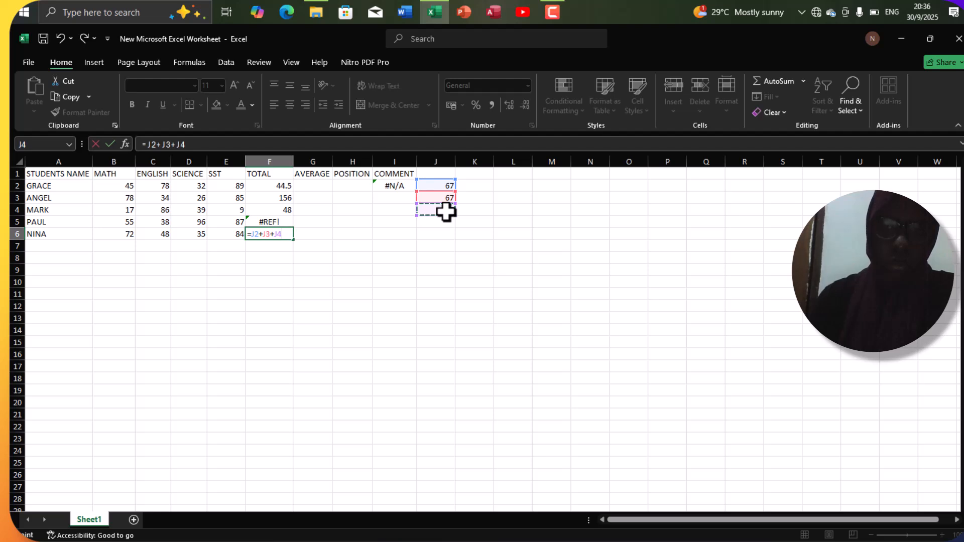
{"action": "type", "text": "+"}
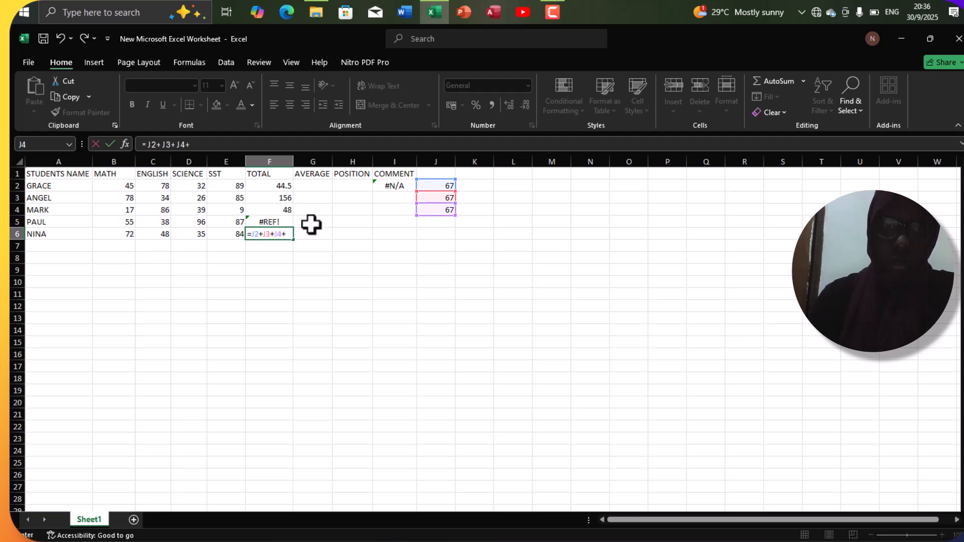
{"action": "left_click", "coordinate": [220, 235]}
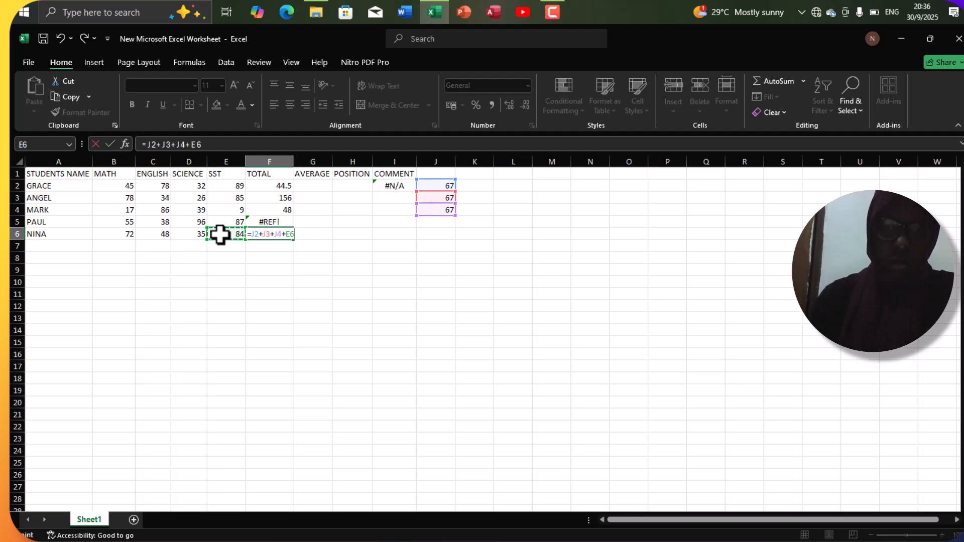
{"action": "key", "text": "Return"}
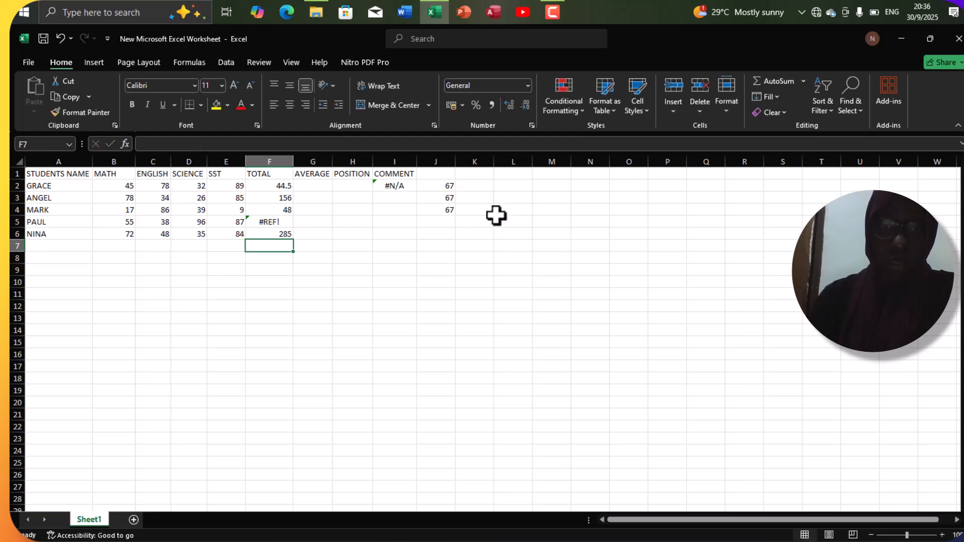
Delete the whole column J that the formula in F6 refers to.
{"action": "left_click", "coordinate": [444, 162]}
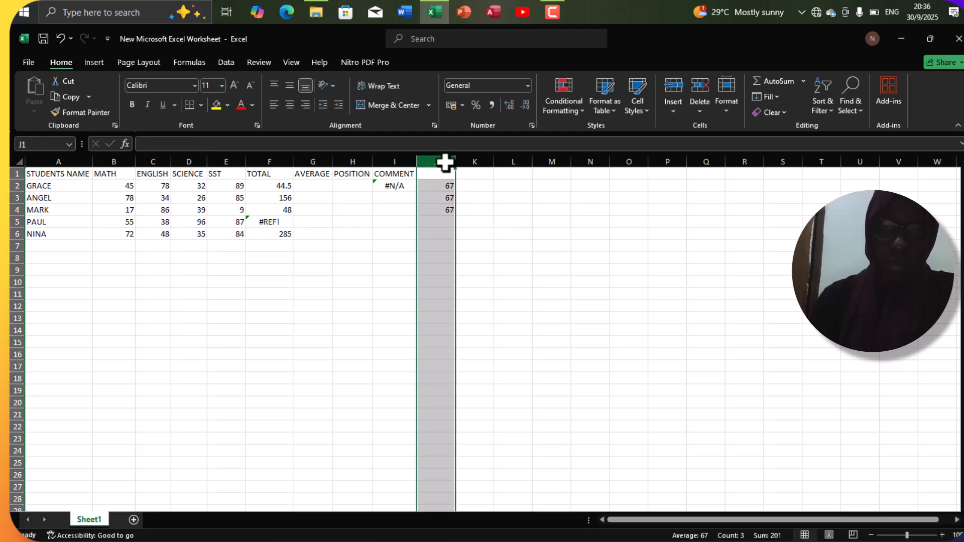
{"action": "right_click", "coordinate": [445, 161]}
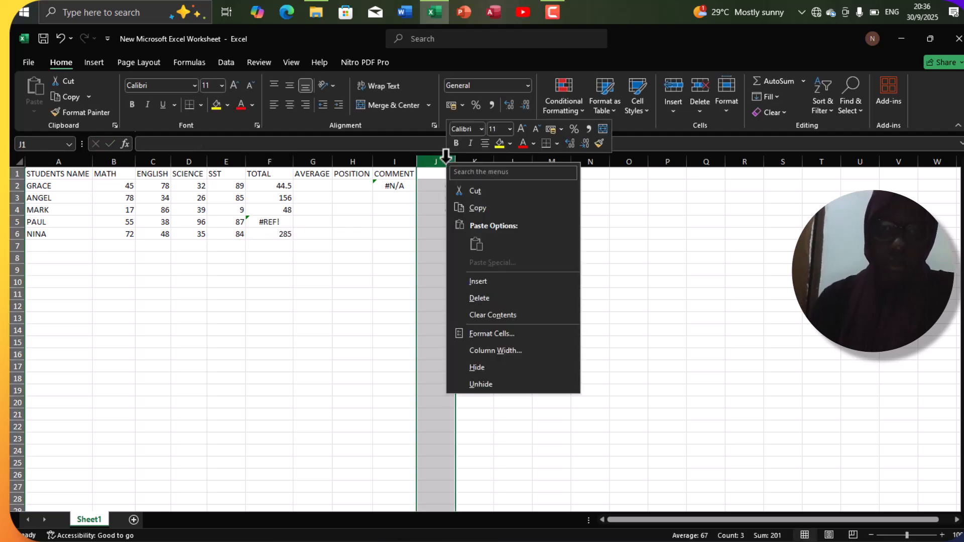
{"action": "left_click", "coordinate": [475, 294]}
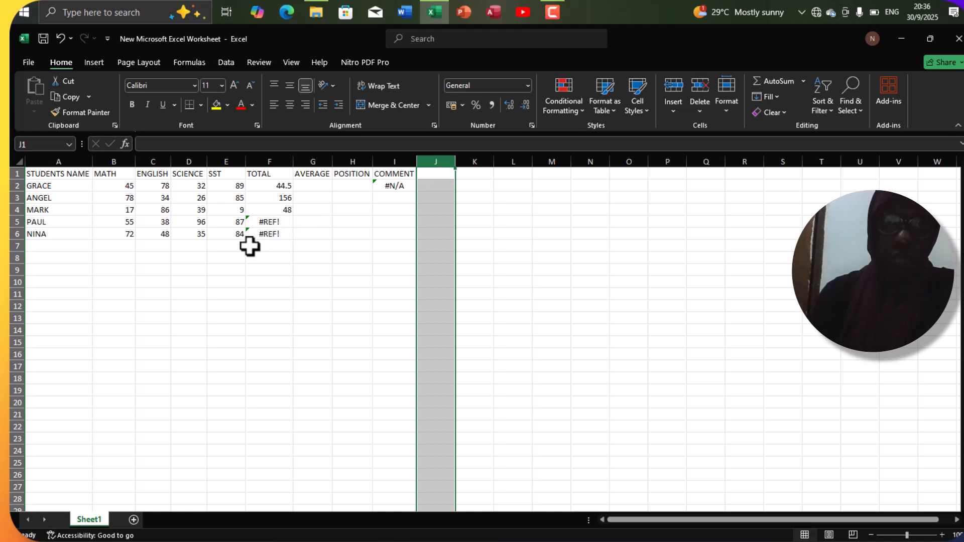
{"action": "left_click", "coordinate": [266, 225]}
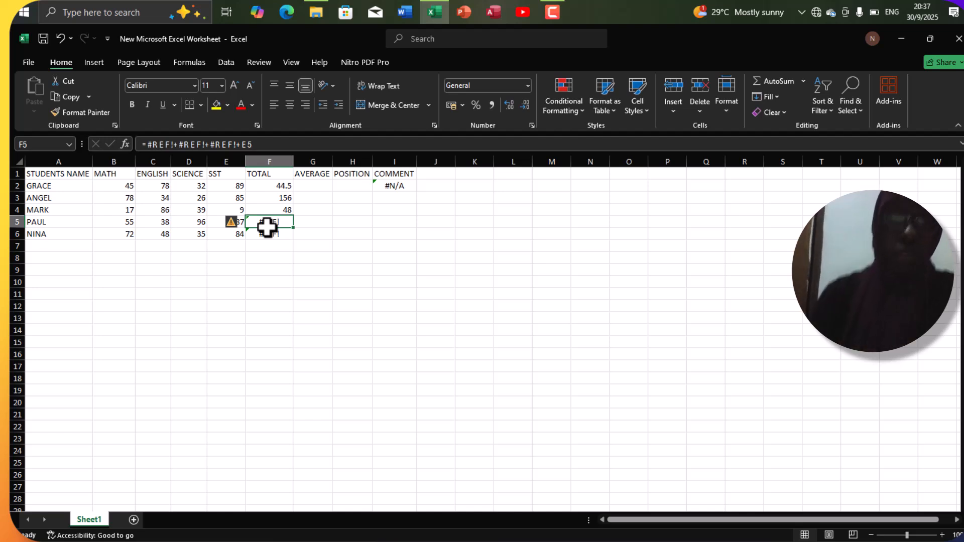
{"action": "type", "text": "="}
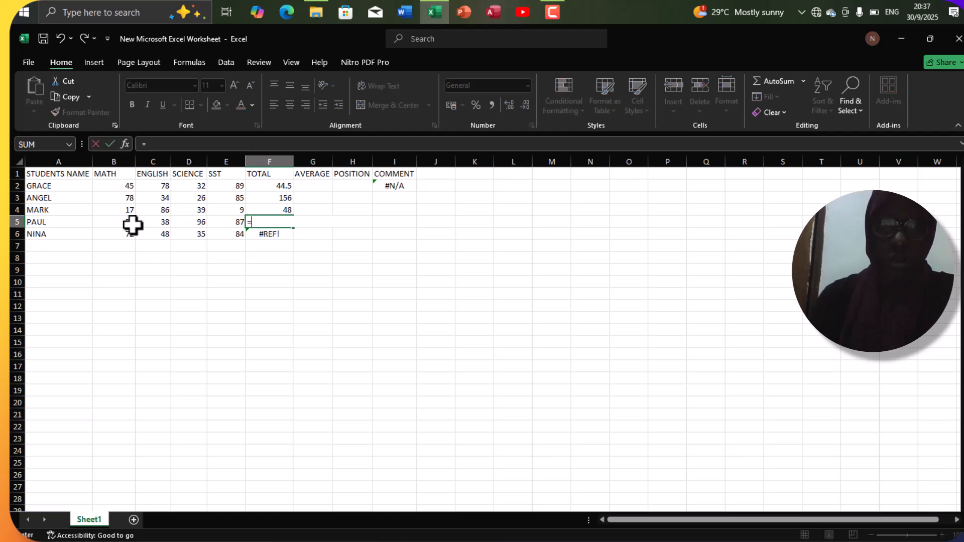
{"action": "left_click_drag", "start_coordinate": [132, 225], "coordinate": [219, 227]}
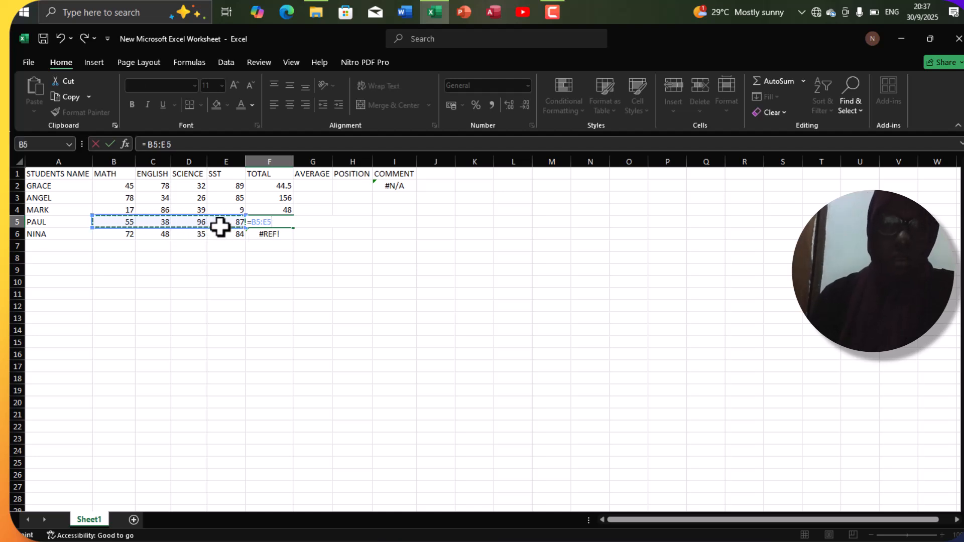
{"action": "key", "text": "BackSpace"}
{"action": "key", "text": "BackSpace"}
{"action": "key", "text": "BackSpace"}
{"action": "key", "text": "BackSpace"}
{"action": "key", "text": "BackSpace"}
{"action": "key", "text": "BackSpace"}
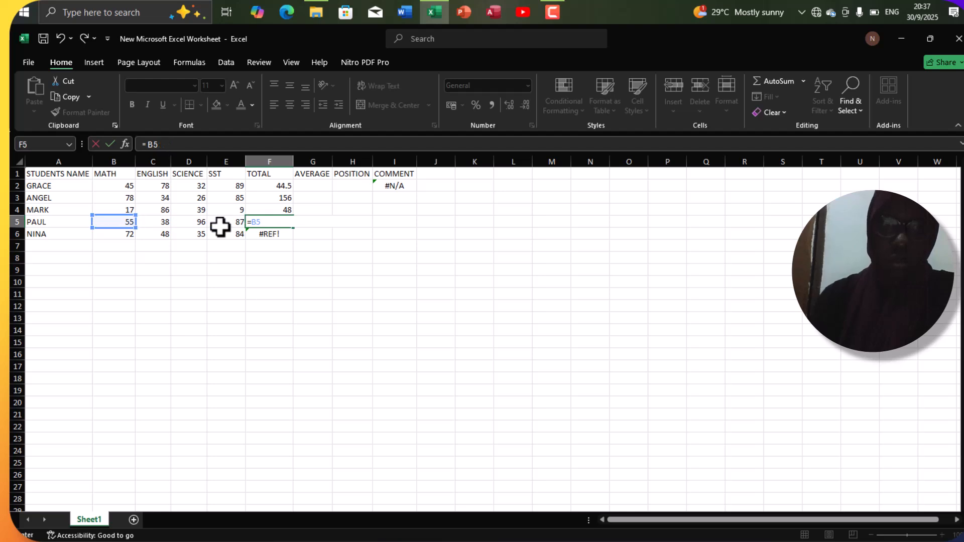
{"action": "key", "text": "Escape"}
Replace the broken formula in F5 with =SUM(C5:E5).
{"action": "type", "text": "="}
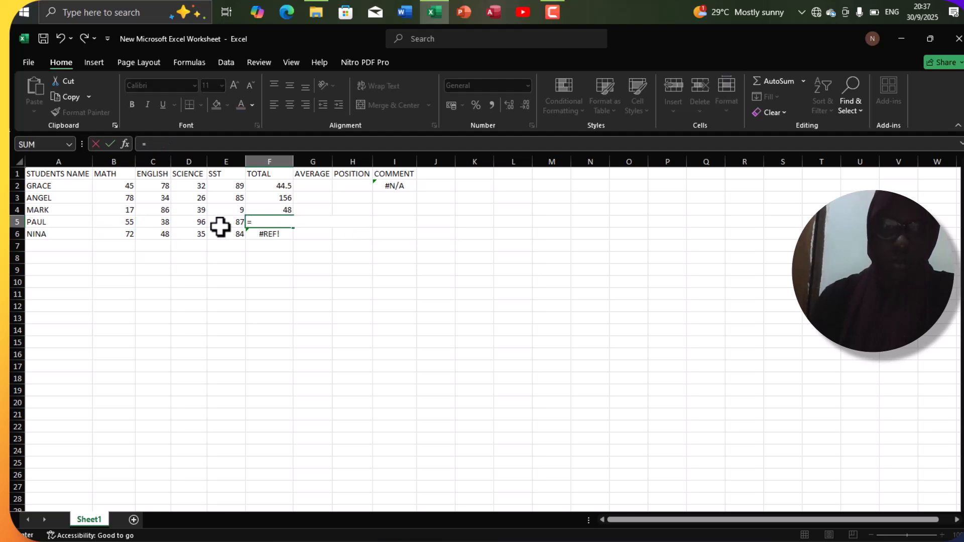
{"action": "type", "text": "SUM("}
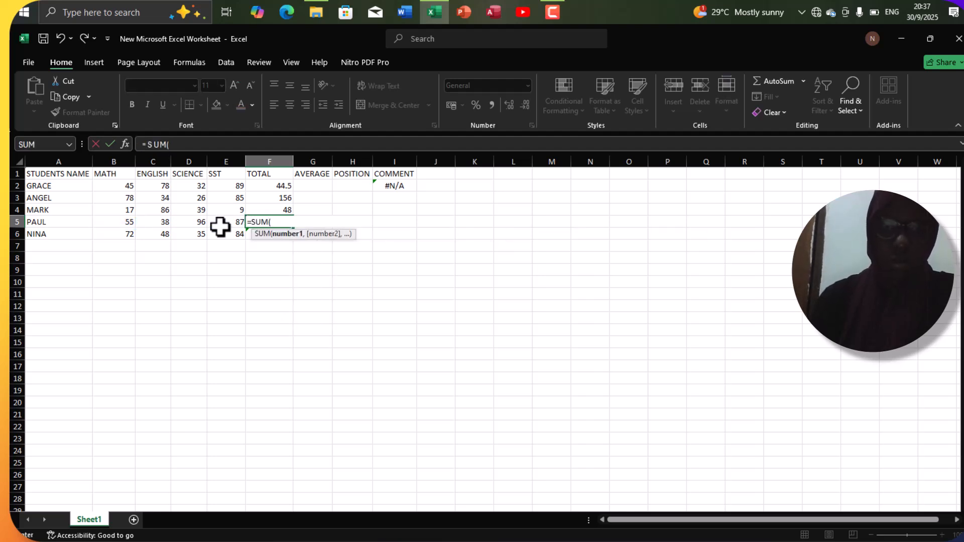
{"action": "left_click_drag", "start_coordinate": [145, 224], "coordinate": [217, 226]}
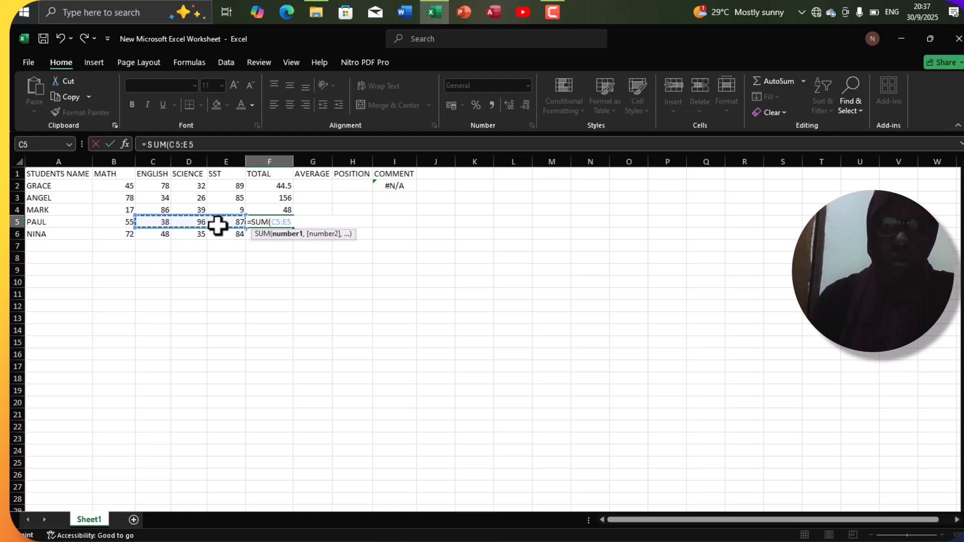
{"action": "key", "text": "Return"}
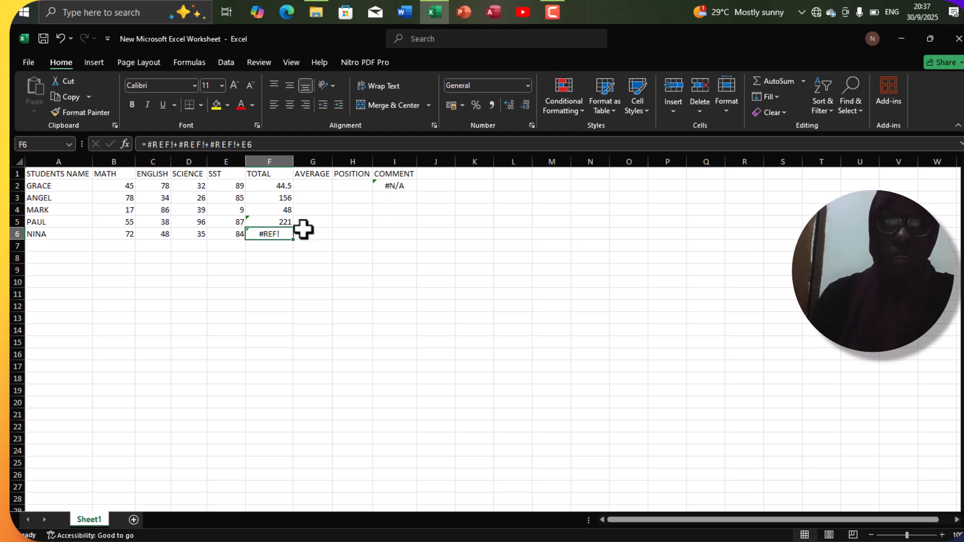
Clear the formulas in F6 and F5 of the TOTAL column.
{"action": "key", "text": "BackSpace"}
{"action": "key", "text": "Up"}
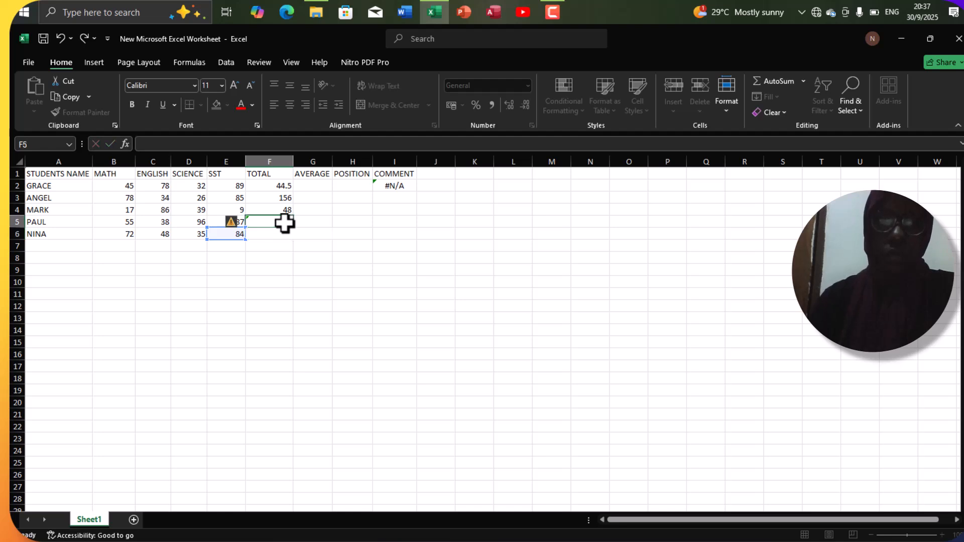
{"action": "key", "text": "BackSpace"}
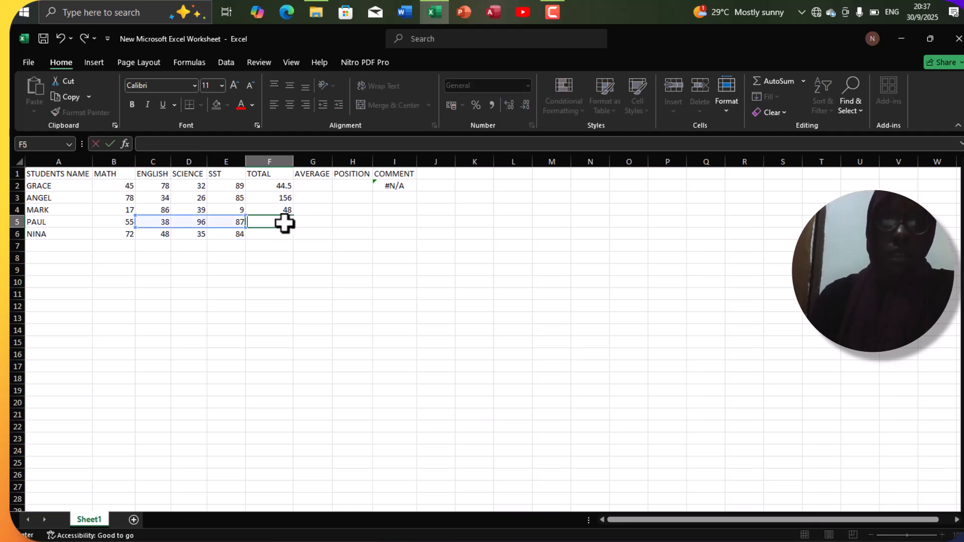
{"action": "left_click", "coordinate": [401, 189]}
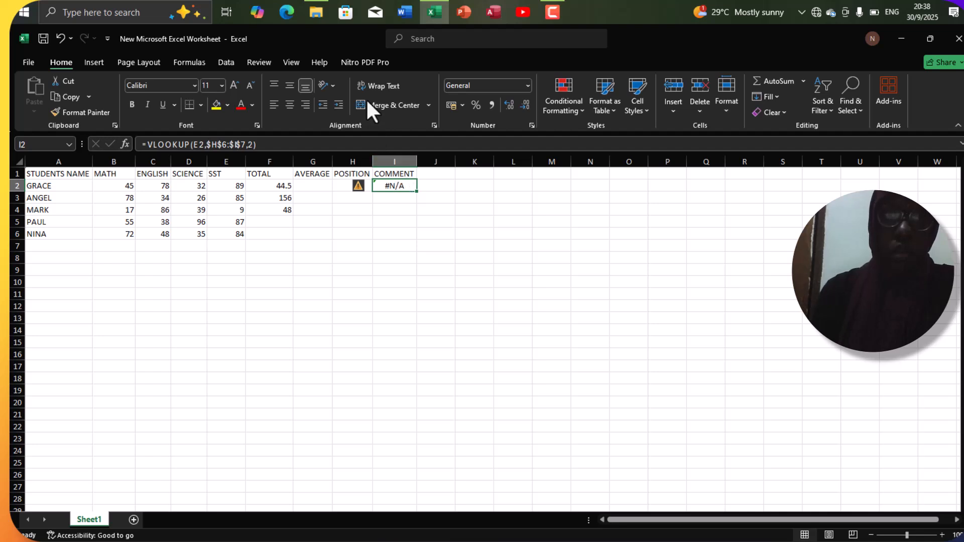
Create a grading lookup table in I7:J8 that pairs 0 with F9 and 50 with D1.
{"action": "key", "text": "F10"}
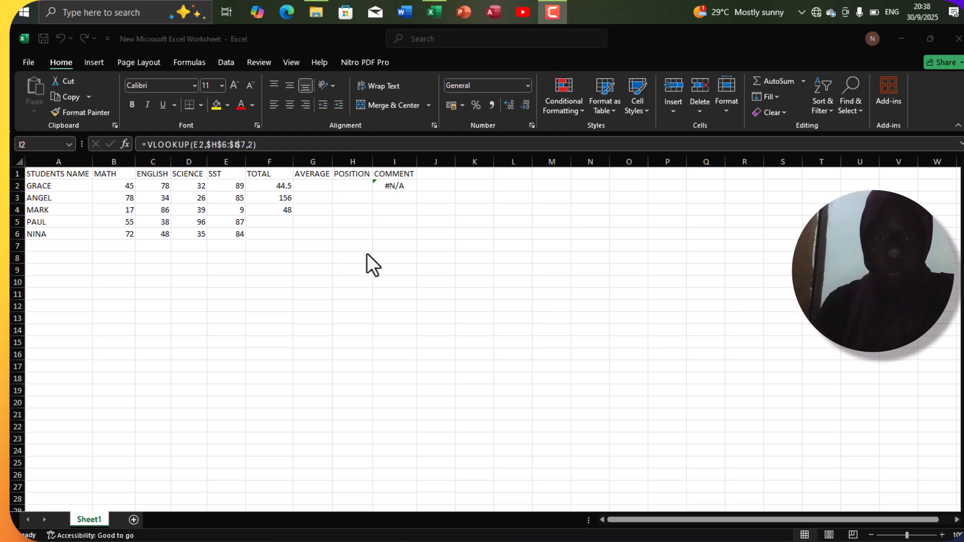
{"action": "left_click", "coordinate": [385, 246]}
{"action": "left_click", "coordinate": [384, 246]}
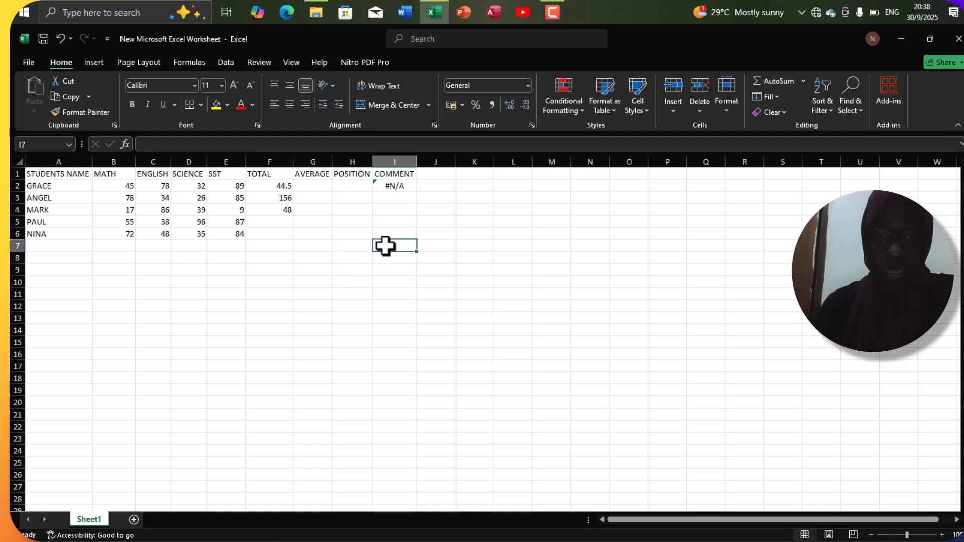
{"action": "type", "text": "0"}
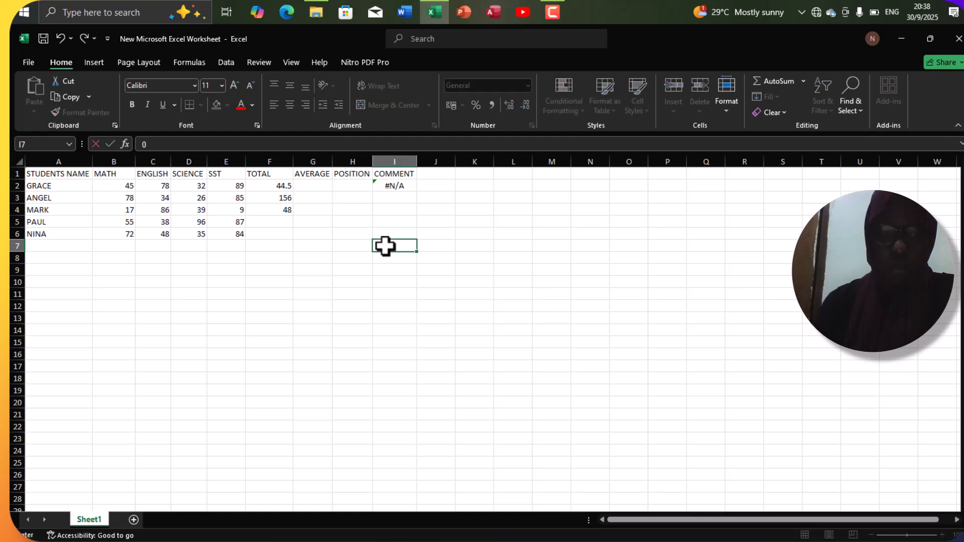
{"action": "key", "text": "Tab"}
{"action": "type", "text": "F9"}
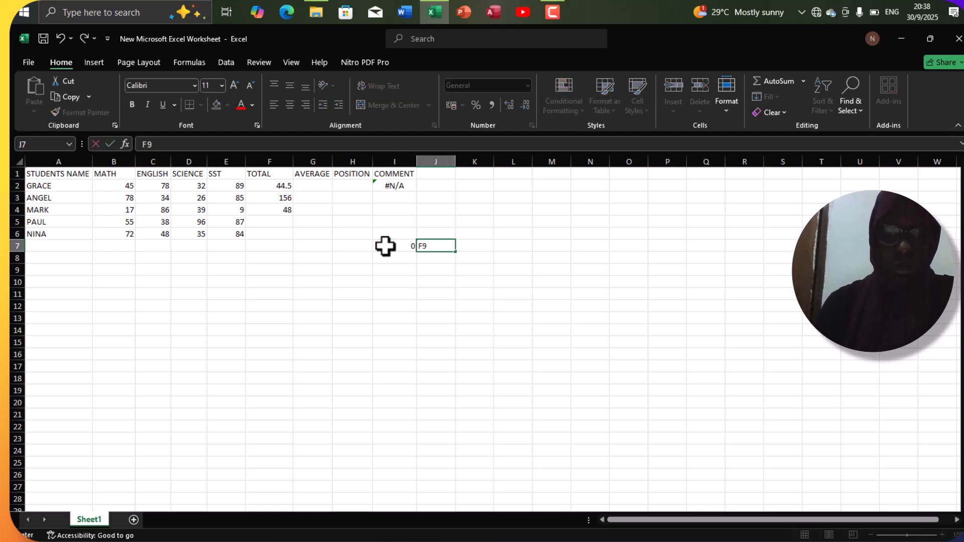
{"action": "left_click", "coordinate": [392, 258]}
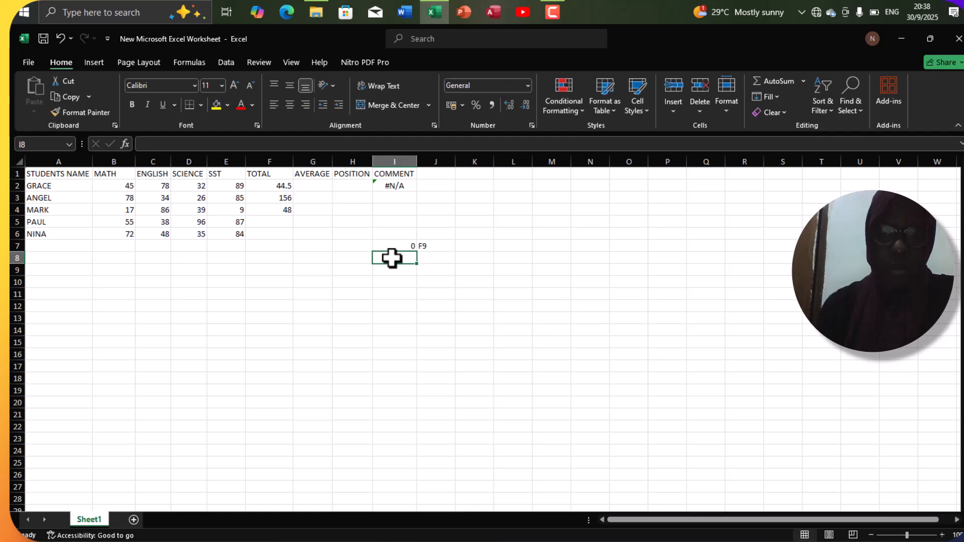
{"action": "type", "text": "50"}
{"action": "key", "text": "Tab"}
{"action": "type", "text": "D1"}
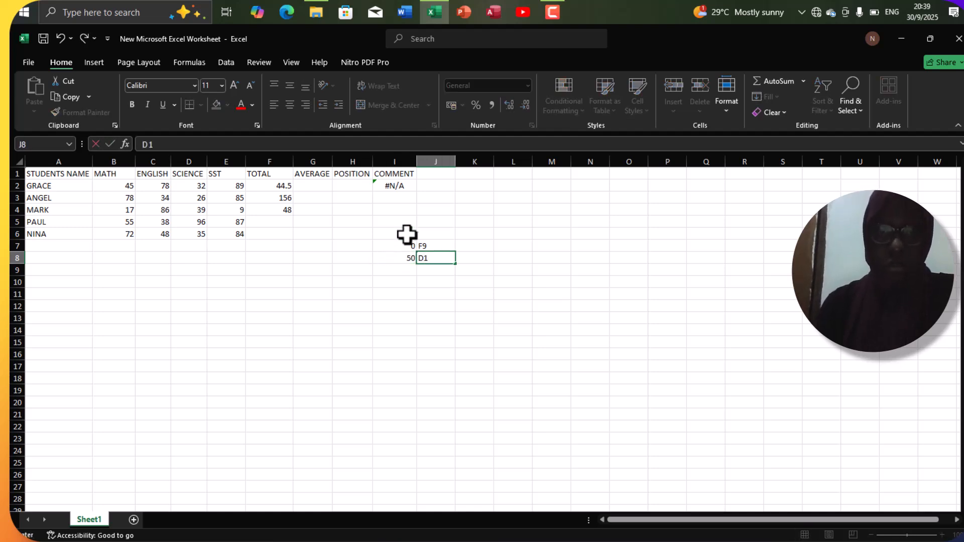
Replace the formula in I2 of the COMMENT column with =VLOOKUP(E2,I7:J8,2).
{"action": "left_click", "coordinate": [392, 187]}
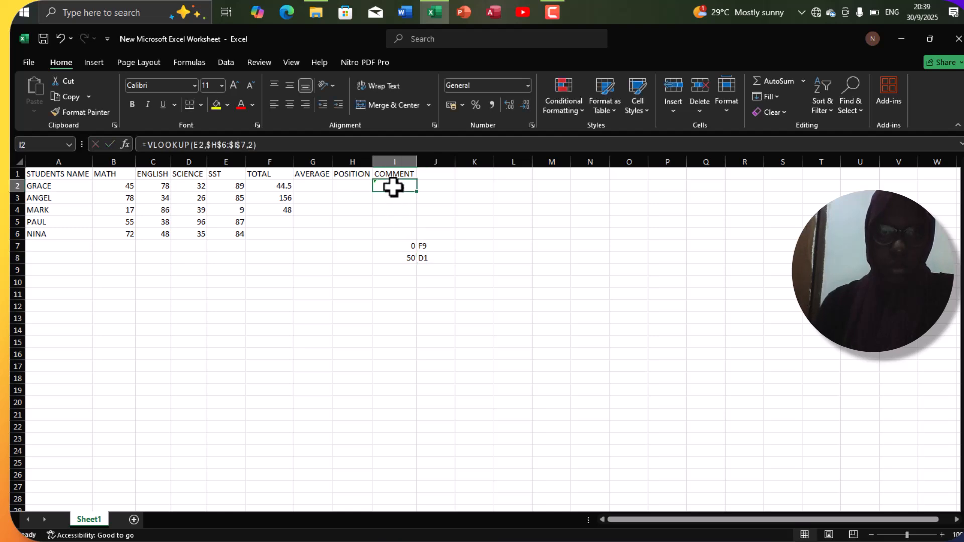
{"action": "type", "text": "="}
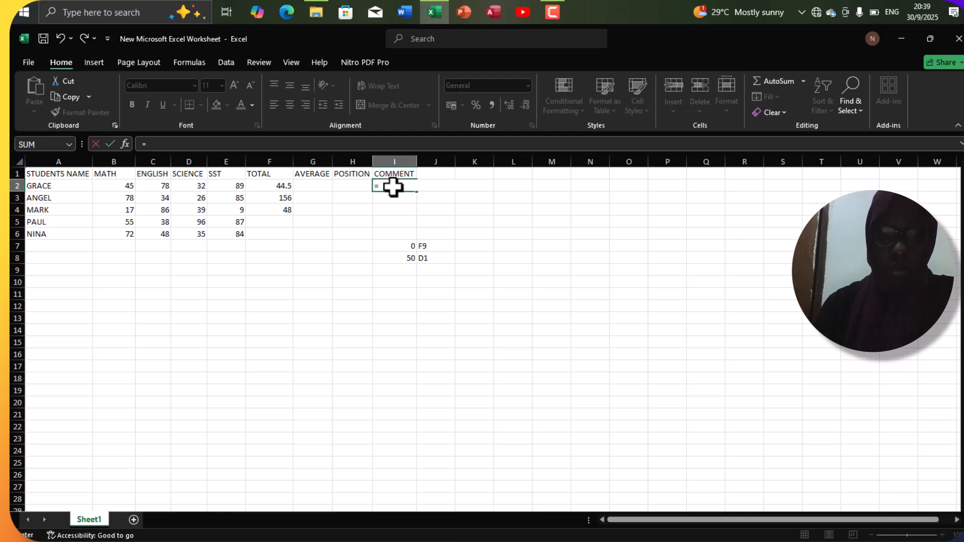
{"action": "type", "text": "NLOOKU"}
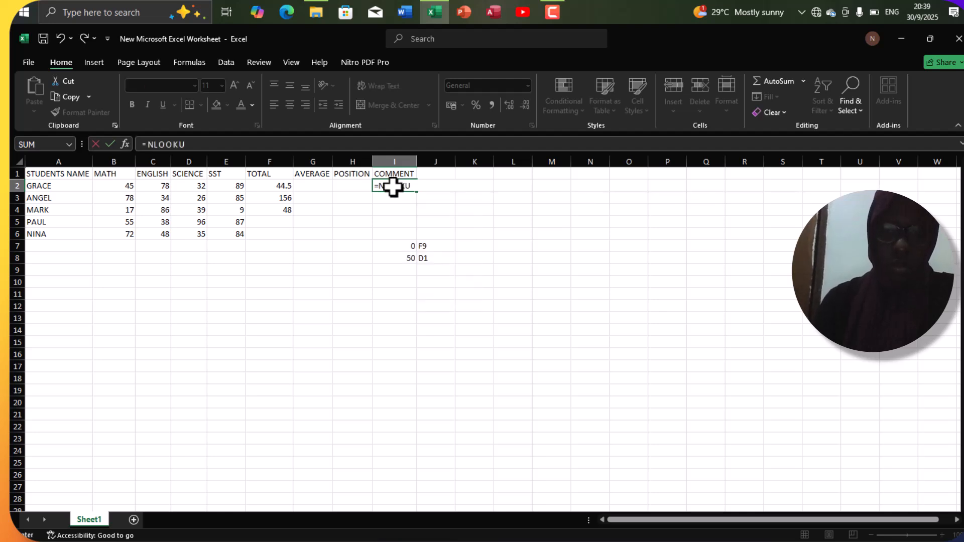
{"action": "type", "text": "P("}
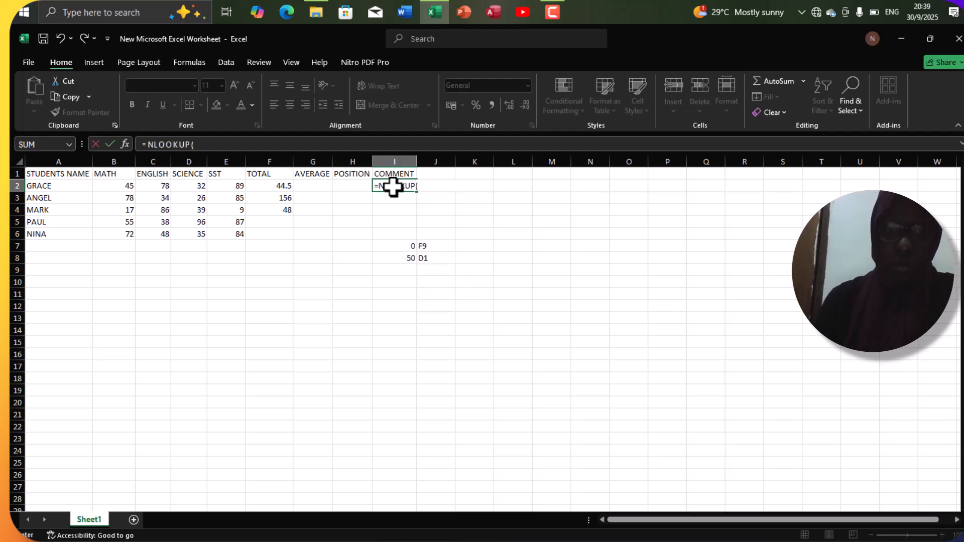
{"action": "left_click", "coordinate": [383, 189]}
{"action": "key", "text": "BackSpace"}
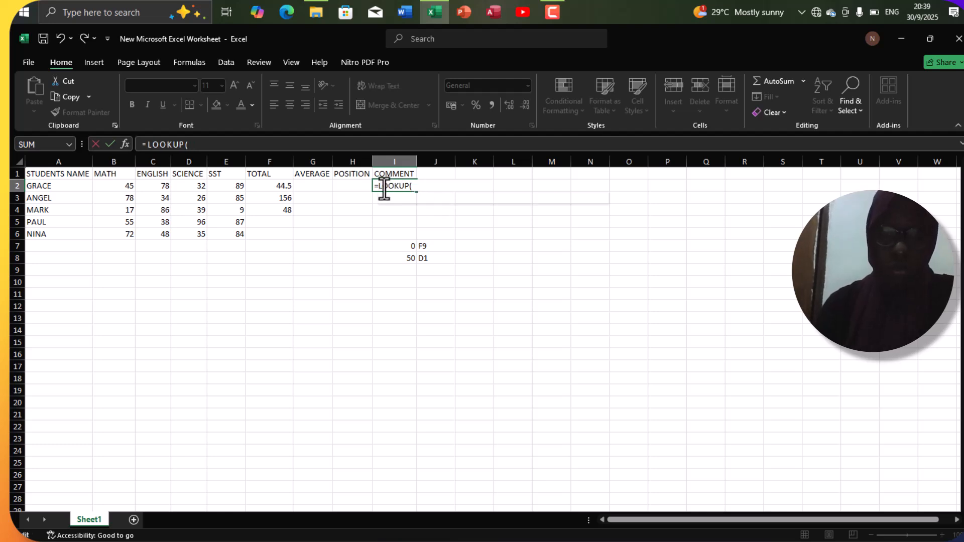
{"action": "type", "text": "V"}
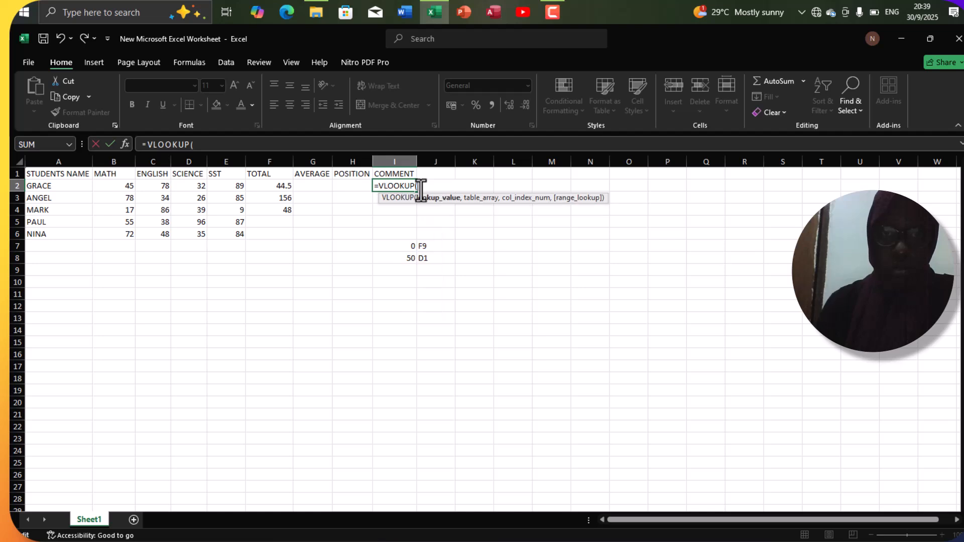
{"action": "left_click", "coordinate": [234, 186]}
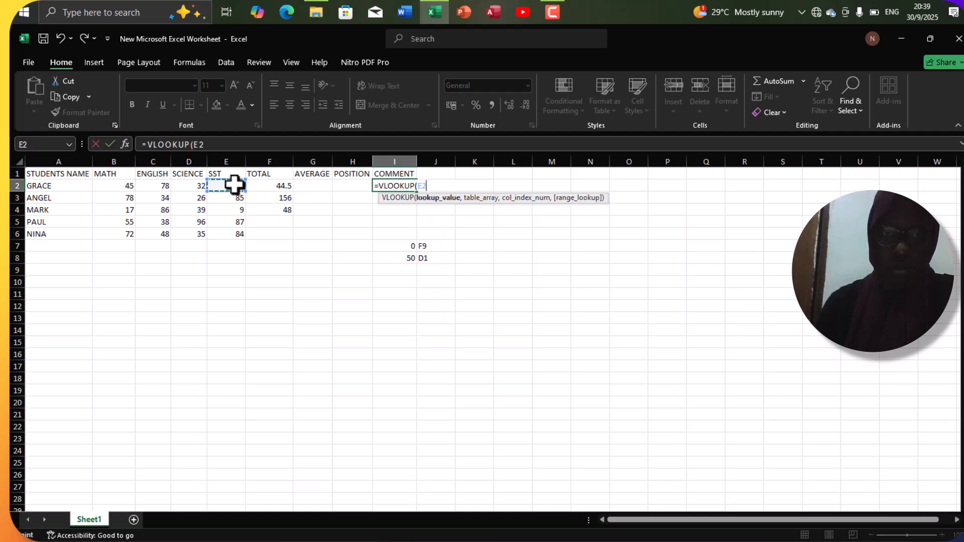
{"action": "type", "text": ","}
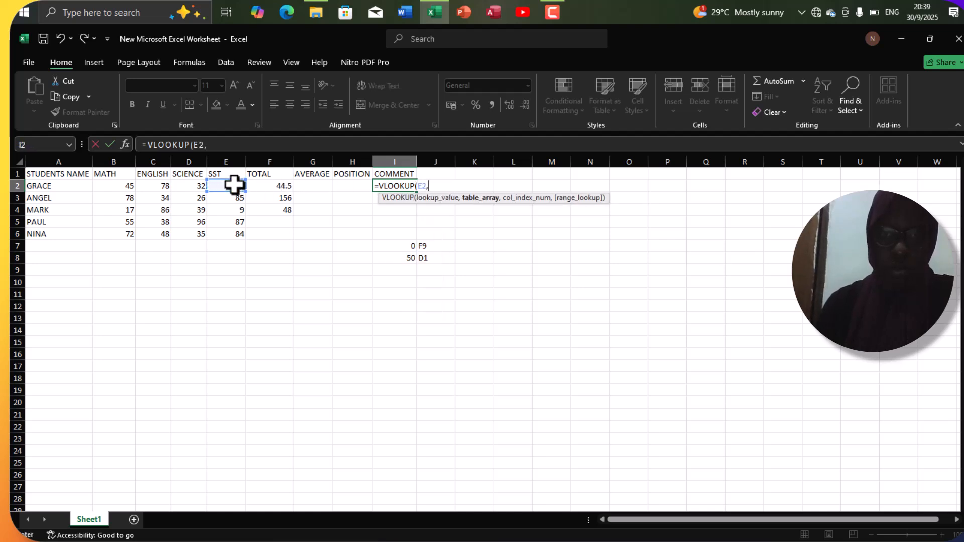
{"action": "left_click_drag", "start_coordinate": [388, 247], "coordinate": [420, 256]}
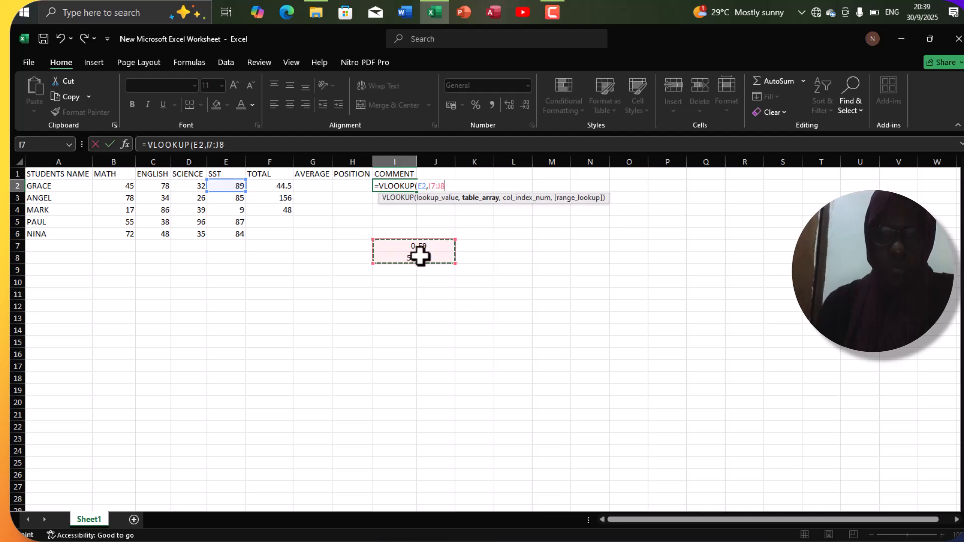
{"action": "type", "text": ",2"}
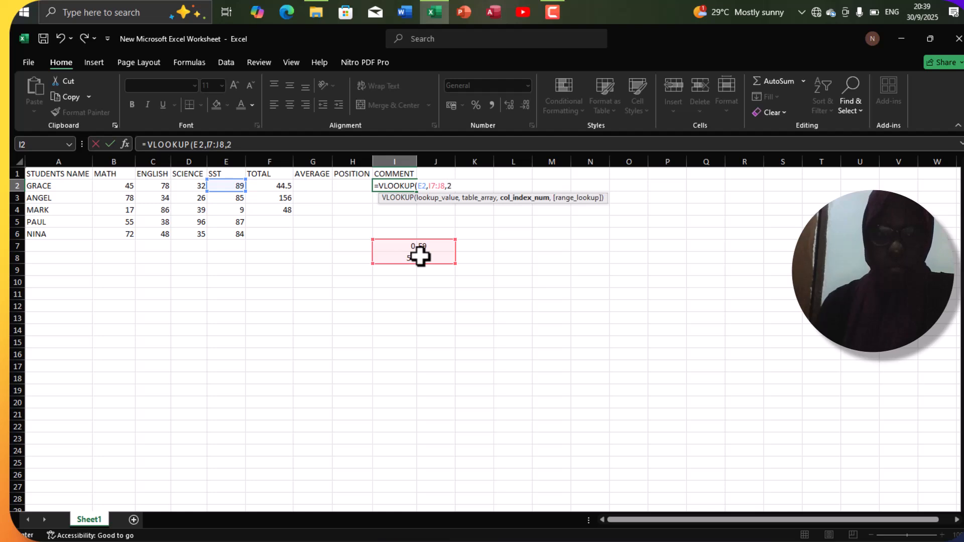
{"action": "type", "text": ")"}
{"action": "key", "text": "Return"}
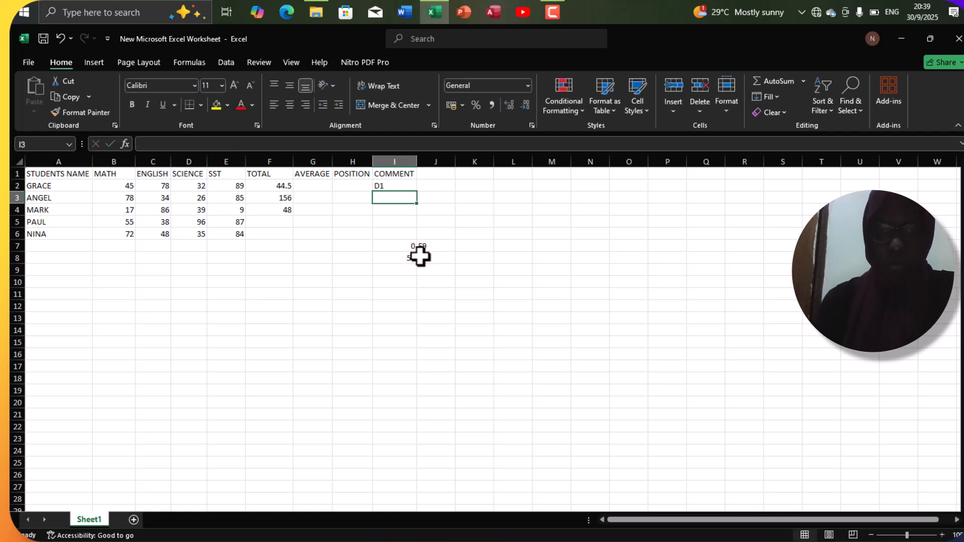